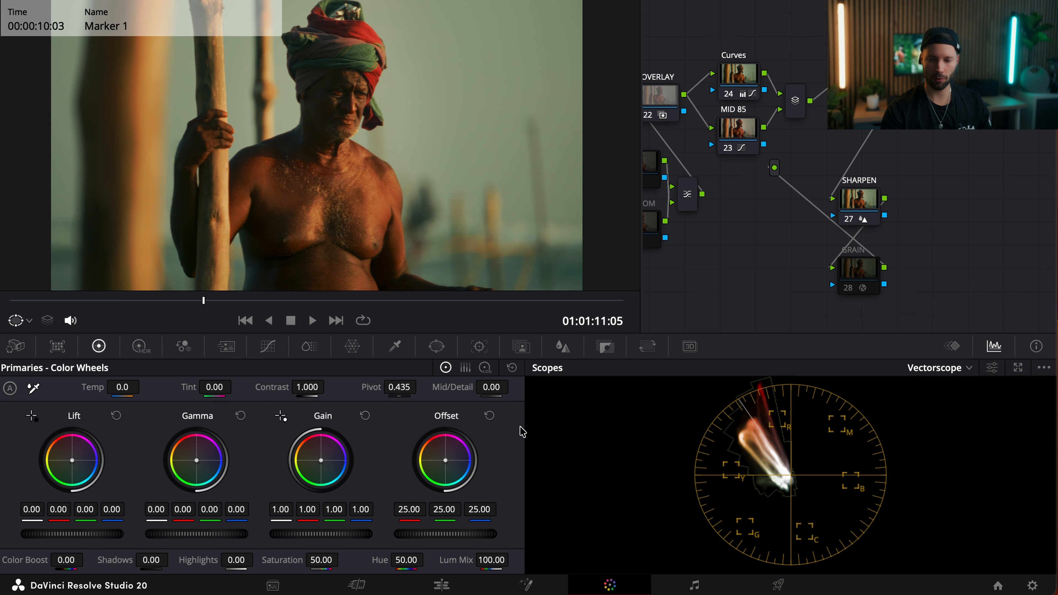
View the shot in the Waveform scope, returning to the Vectorscope
left_click(952, 368)
left_click(945, 399)
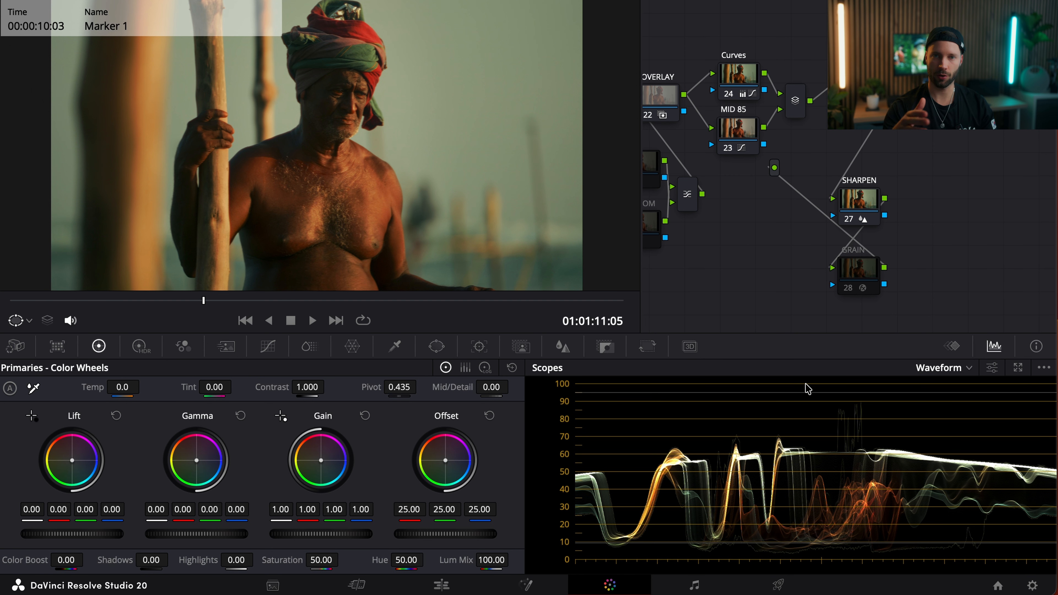
left_click(951, 372)
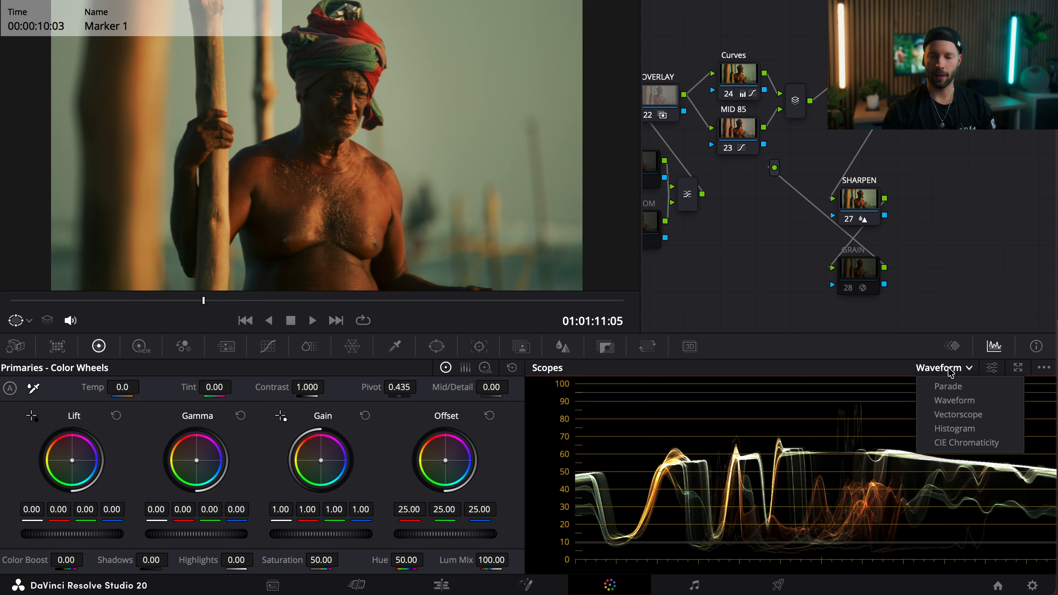
left_click(952, 415)
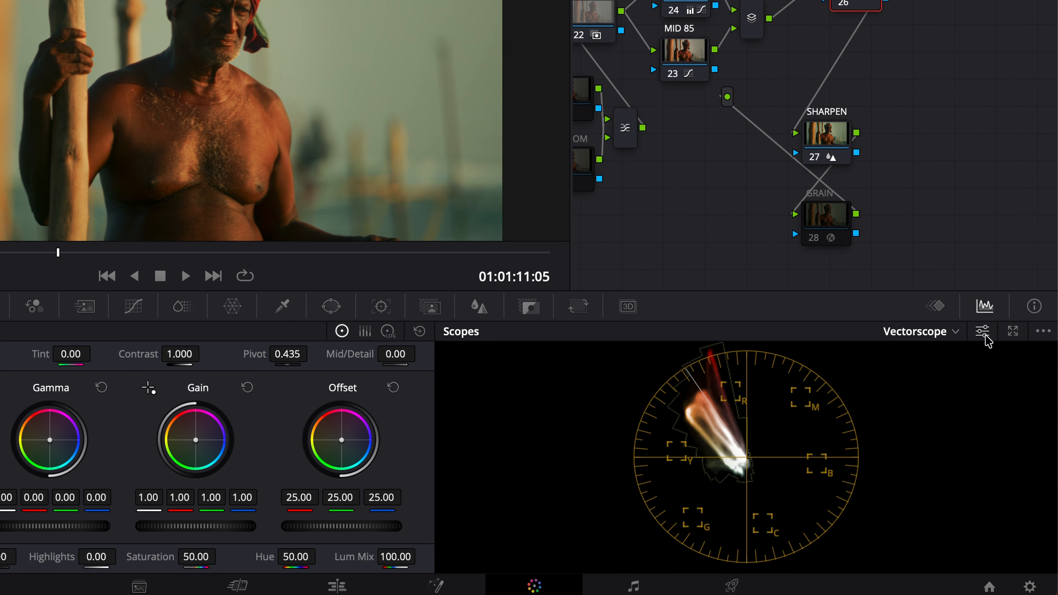
Open the Vectorscope settings and toggle Show Skin Tone Indicator off and back on
left_click(991, 368)
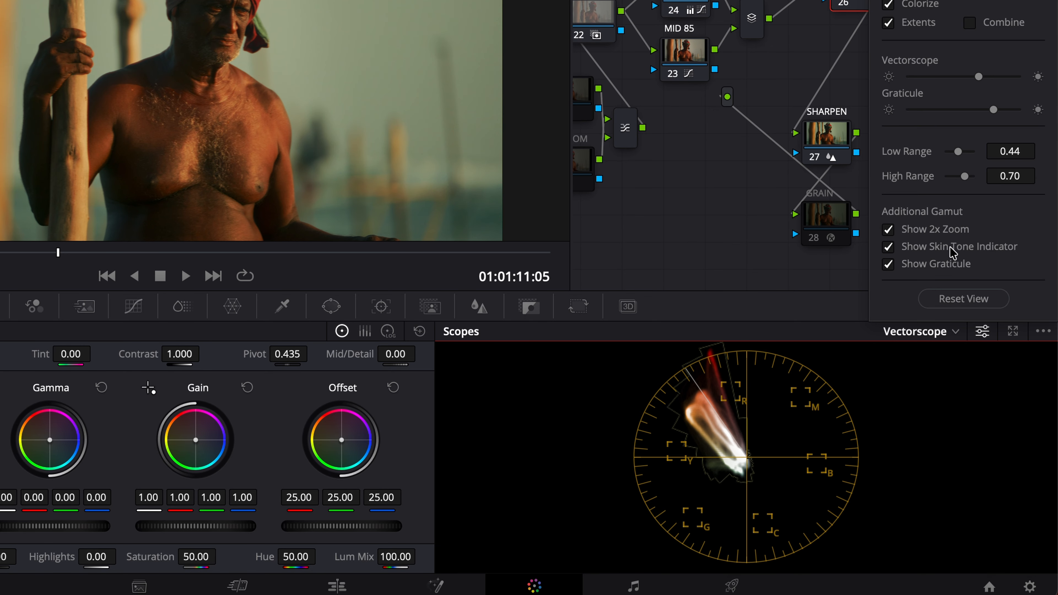
left_click(888, 248)
left_click(888, 248)
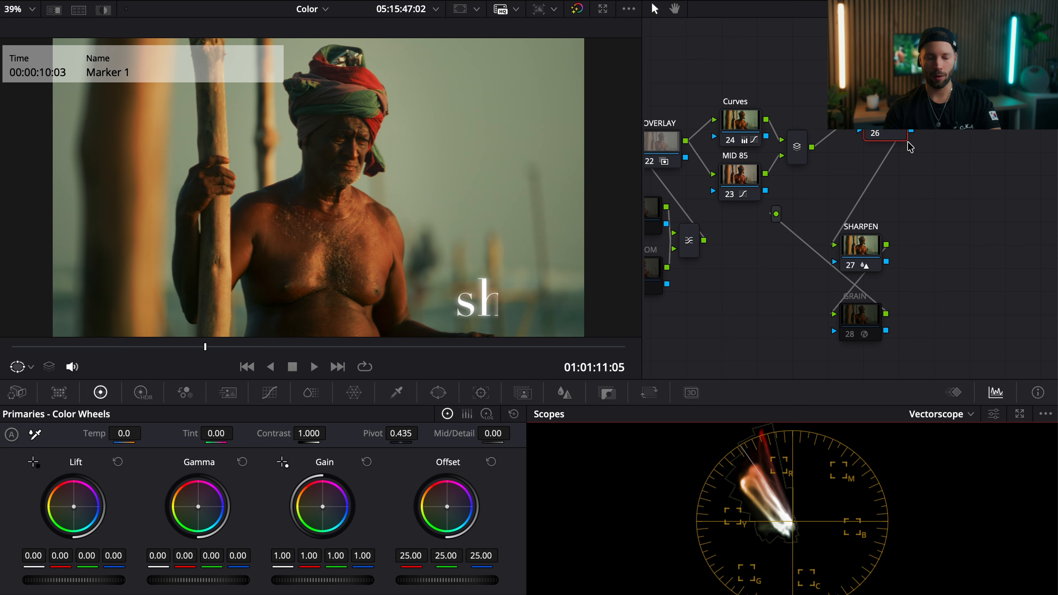
Turn on highlight view for the CHECK node and sample the man's skin with the HSL qualifier to inspect it against the skin tone line
key("shift+h")
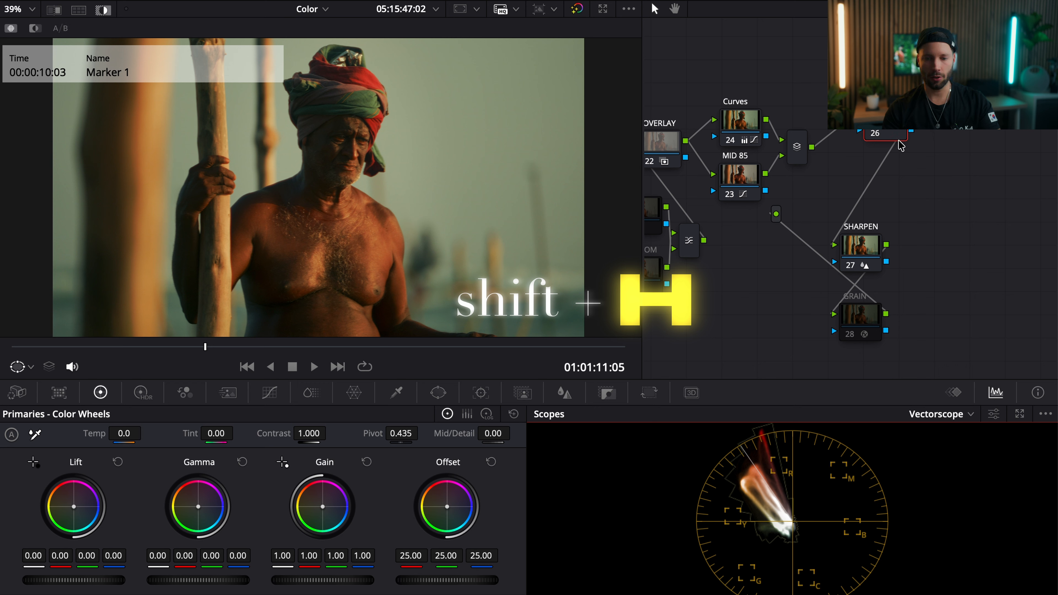
left_click(397, 392)
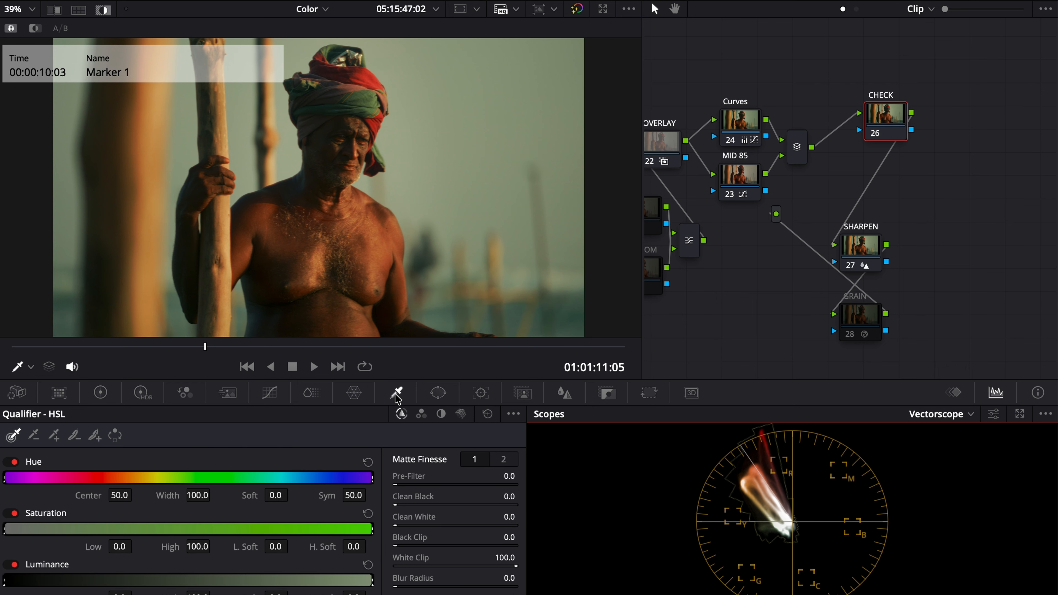
left_click(345, 236)
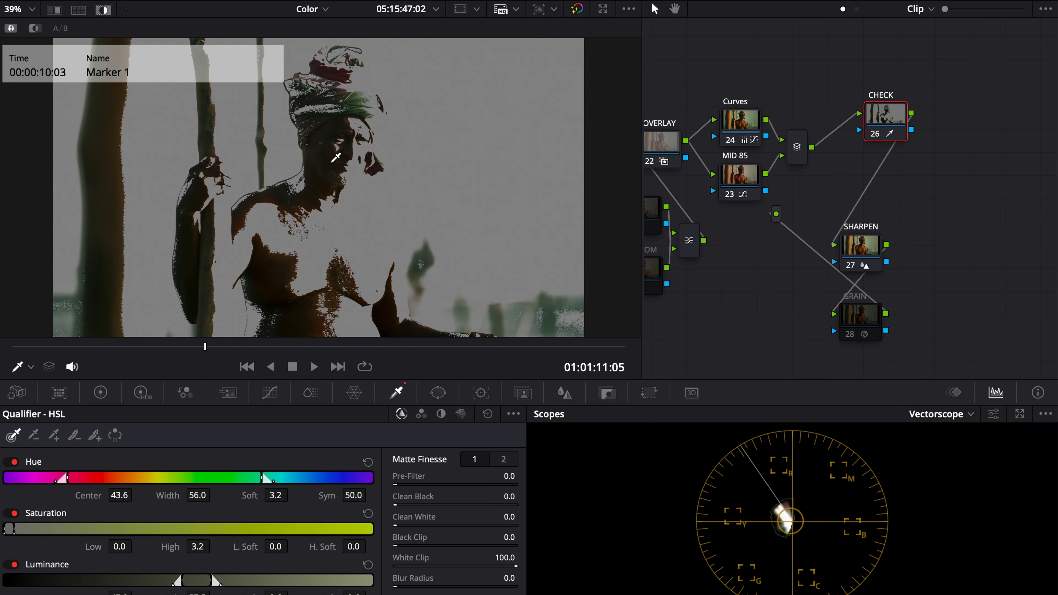
left_click_drag(345, 236, 320, 151)
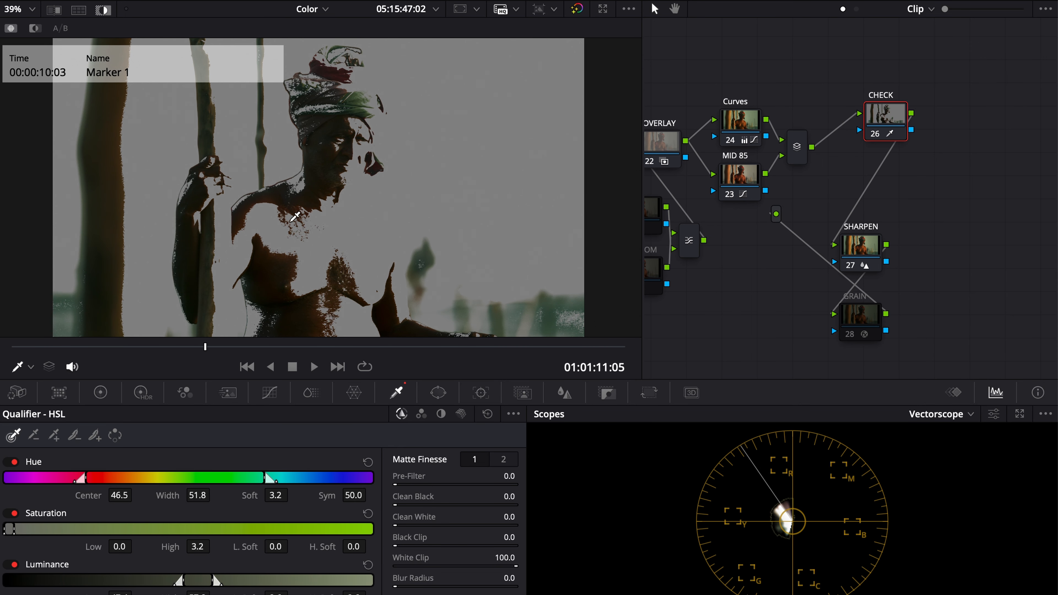
mouse_move(316, 246)
left_mouse_down()
mouse_move(328, 233)
mouse_move(348, 244)
left_mouse_up()
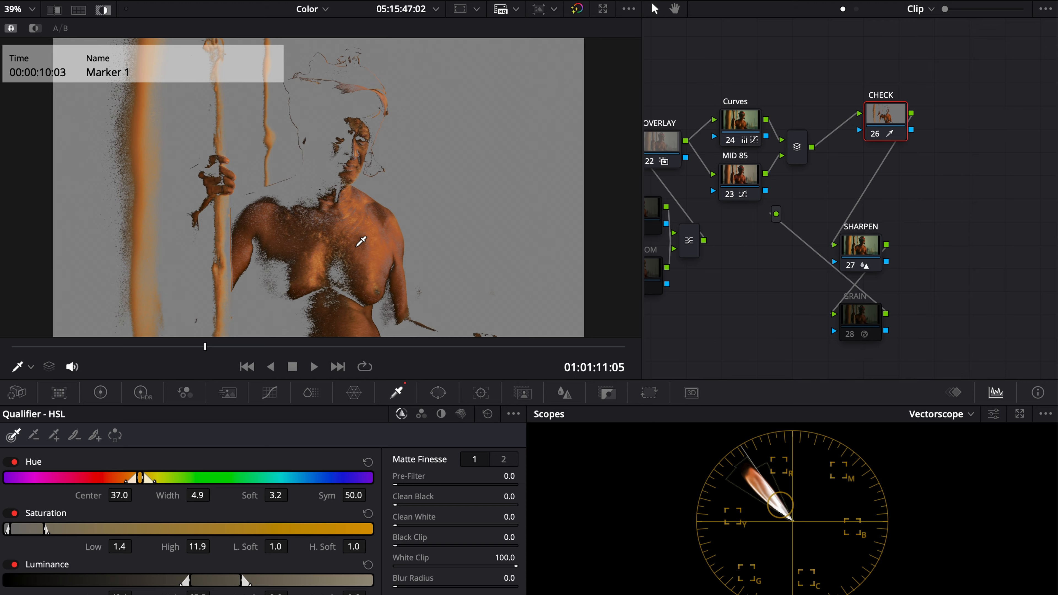
left_click(369, 219)
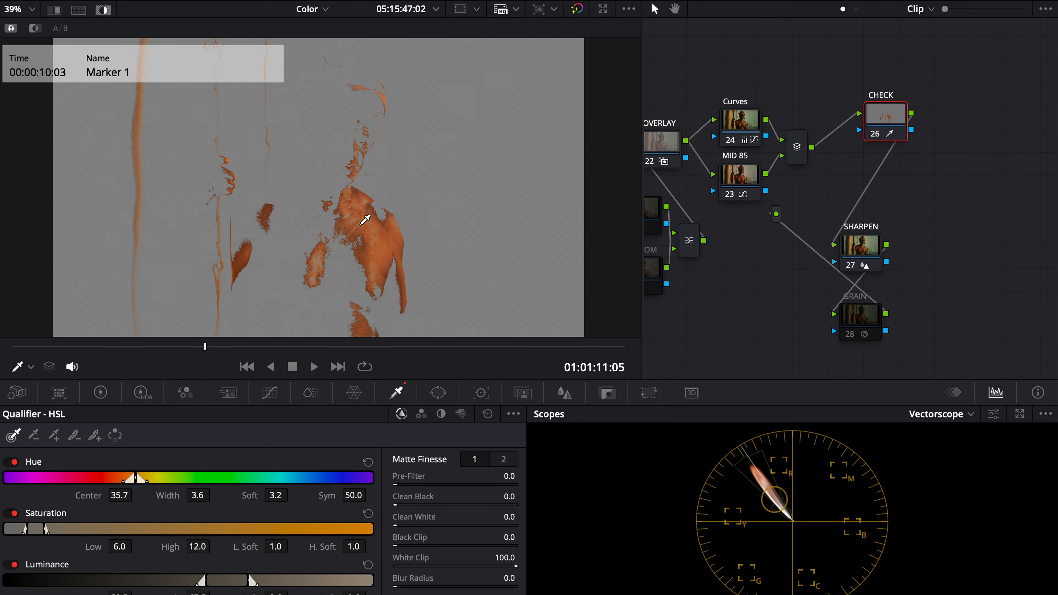
left_click(308, 220)
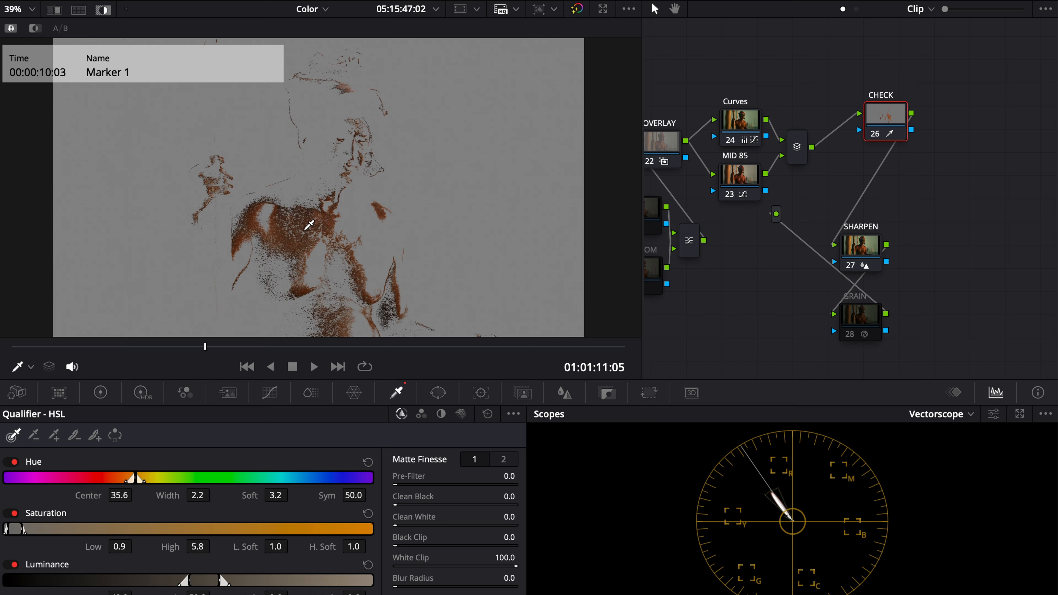
left_click(339, 227)
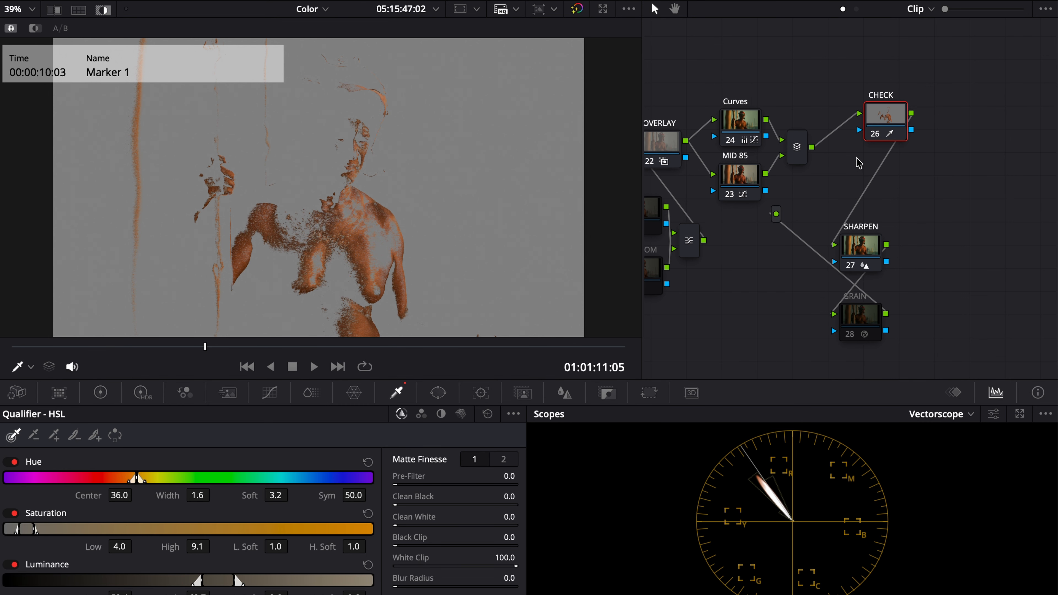
Turn off highlight view and reset the CHECK node's grade
key("shift+h")
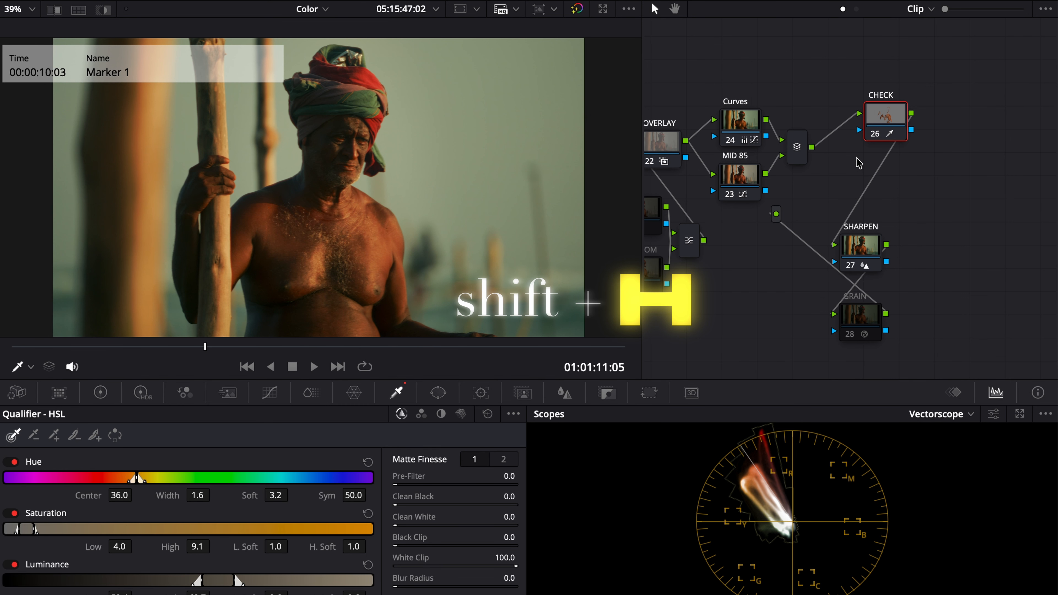
right_click(885, 113)
left_click(912, 121)
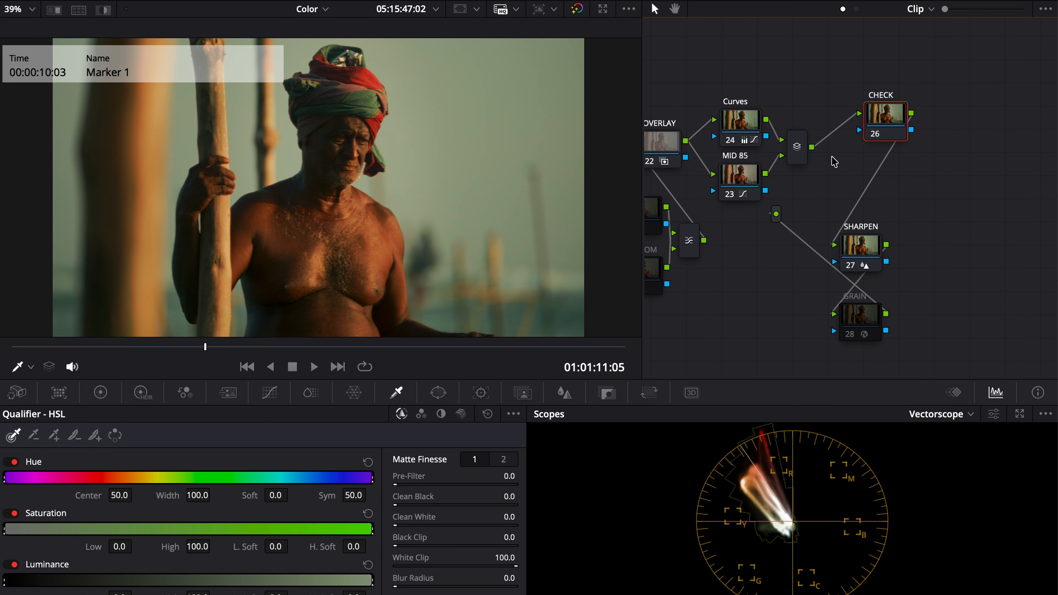
Cool the BALANCE node with Offset at 24.50, 24.63, 25.36 and Temp at -150, comparing the image with the node off and on
scroll(826, 165, "left", 10)
left_click(752, 79)
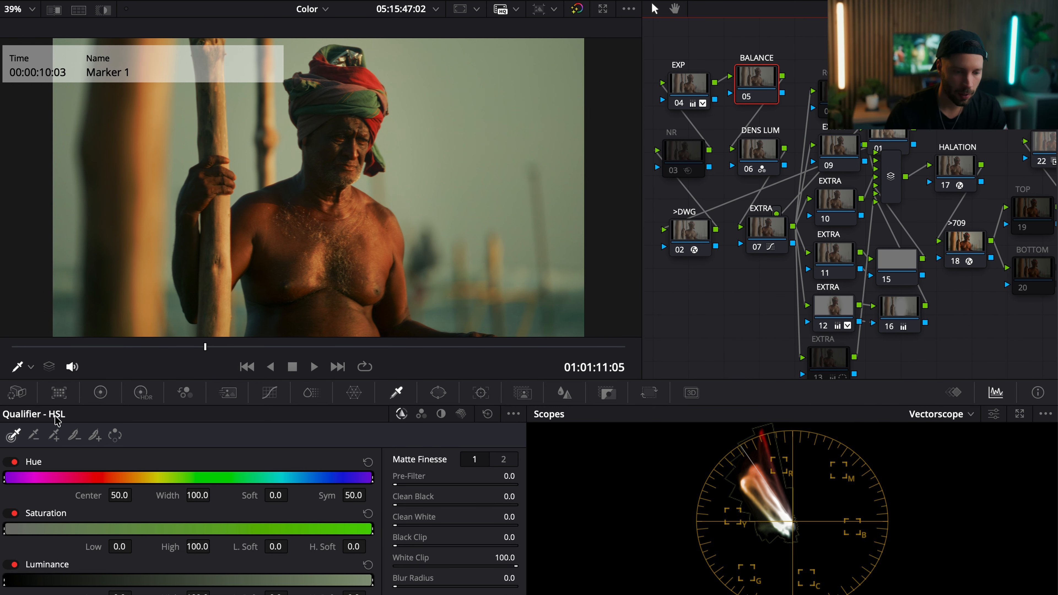
left_click(100, 392)
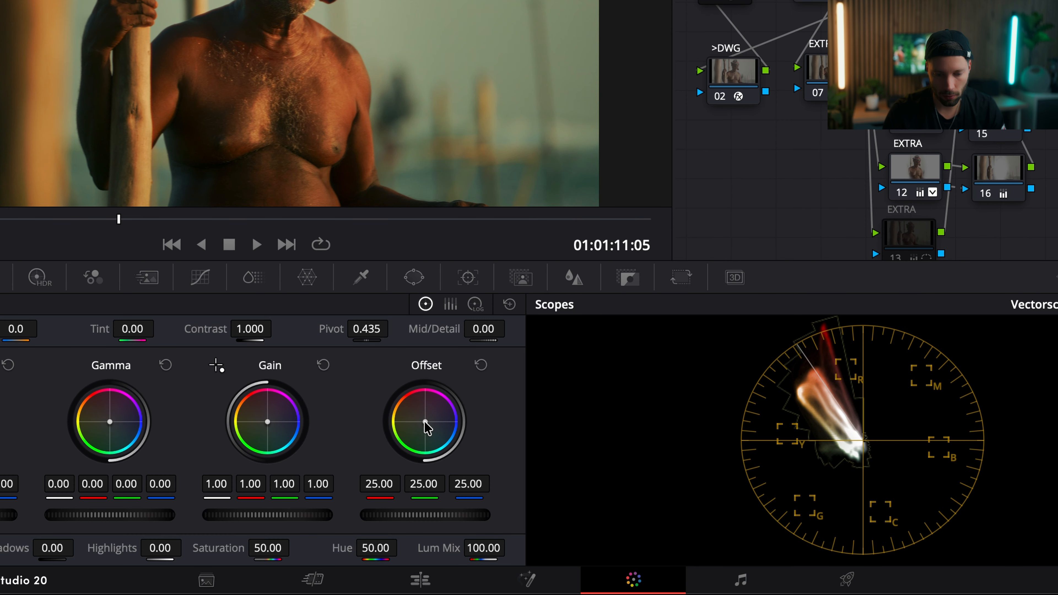
left_click_drag(427, 427, 424, 422)
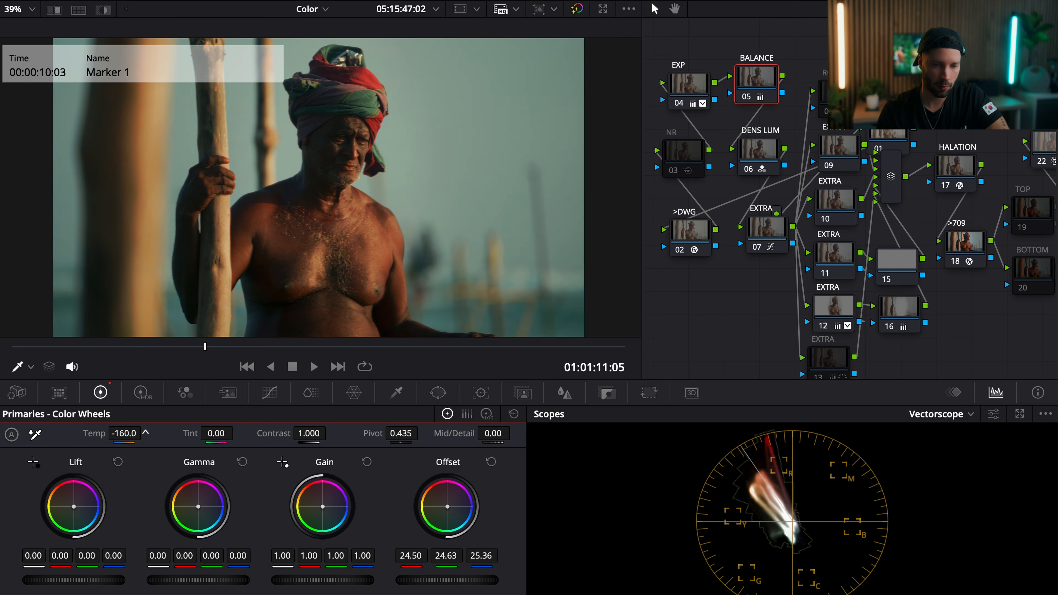
left_click_drag(130, 433, 146, 433)
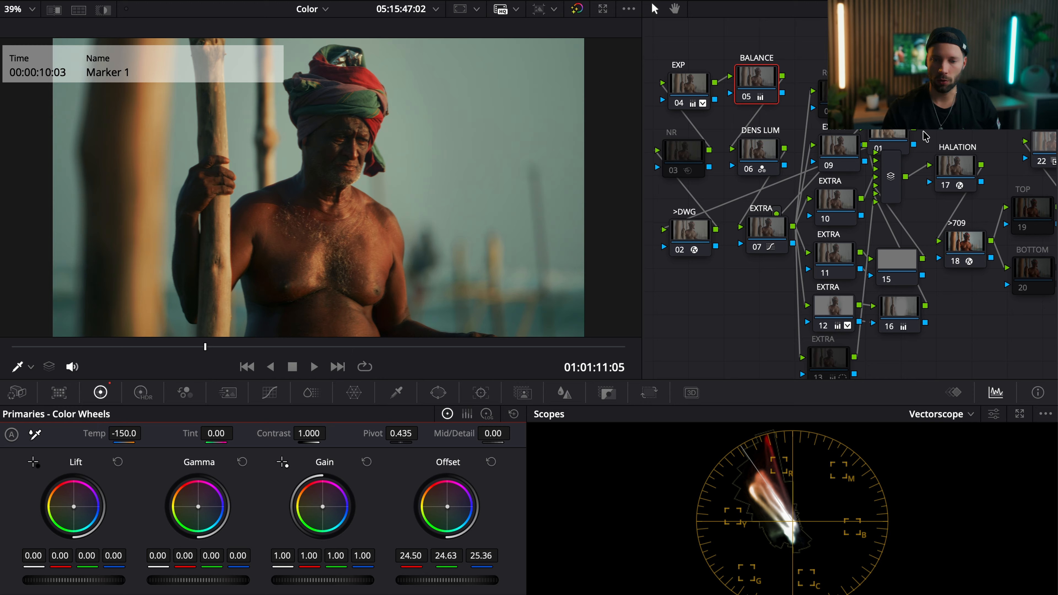
left_click(748, 99)
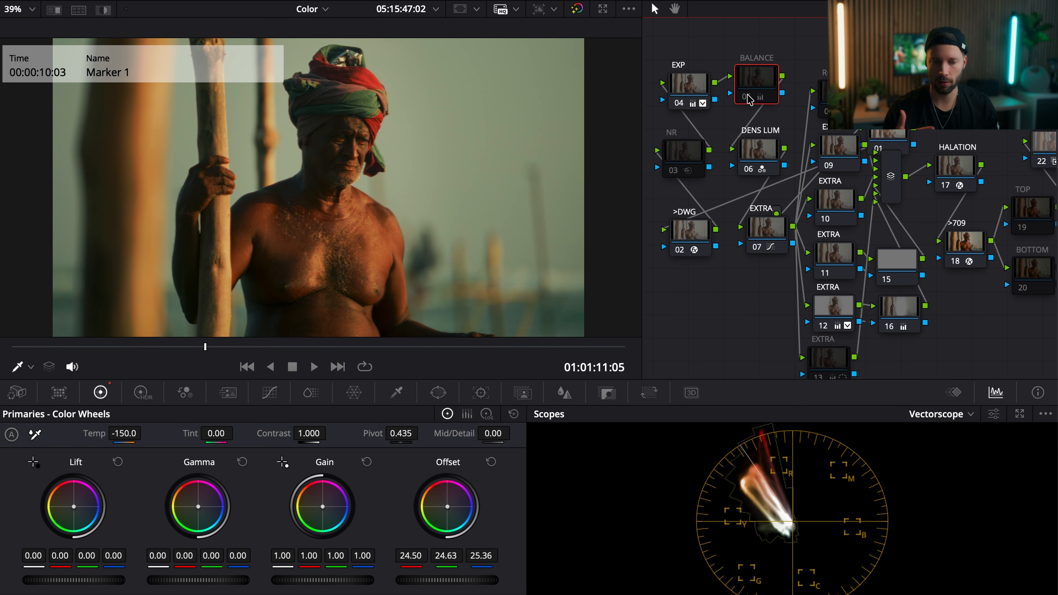
left_click(748, 98)
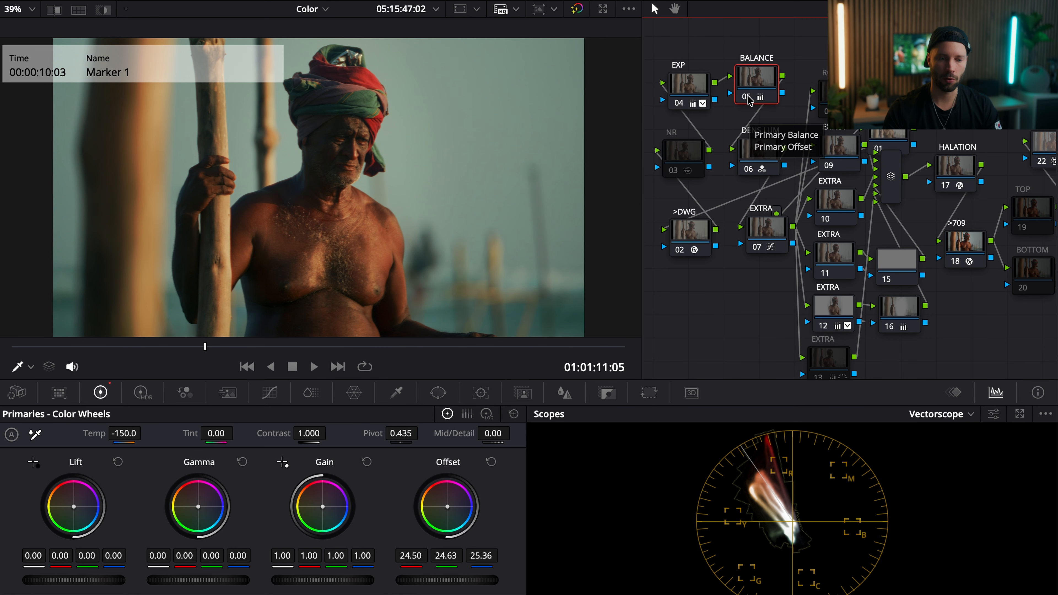
Recheck the balanced skin tone by sampling the man's face and chest on the CHECK node in highlight view
scroll(833, 134, "right", 10)
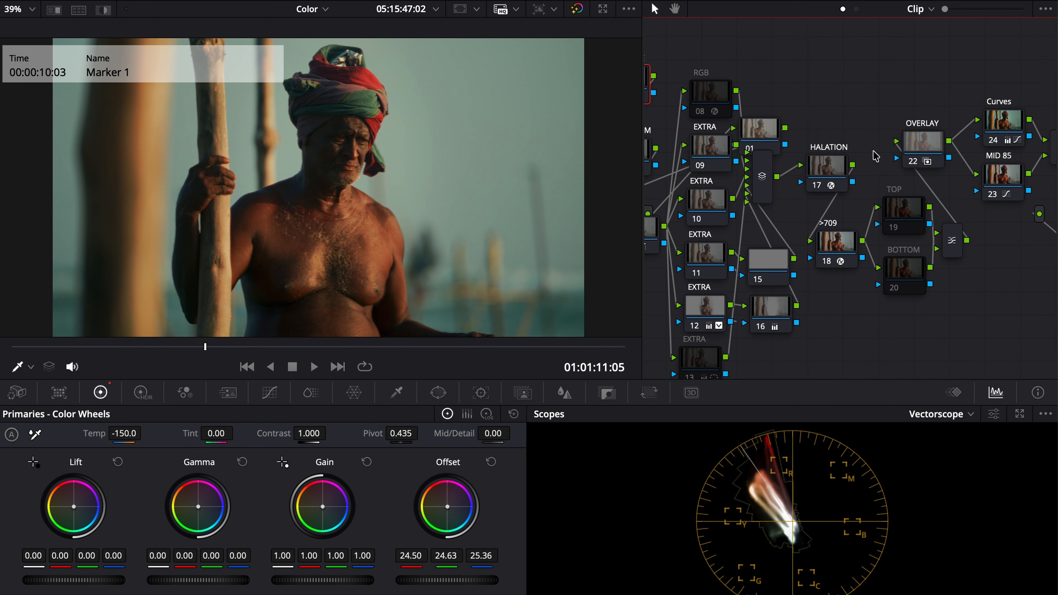
scroll(875, 156, "right", 7)
left_click(827, 138)
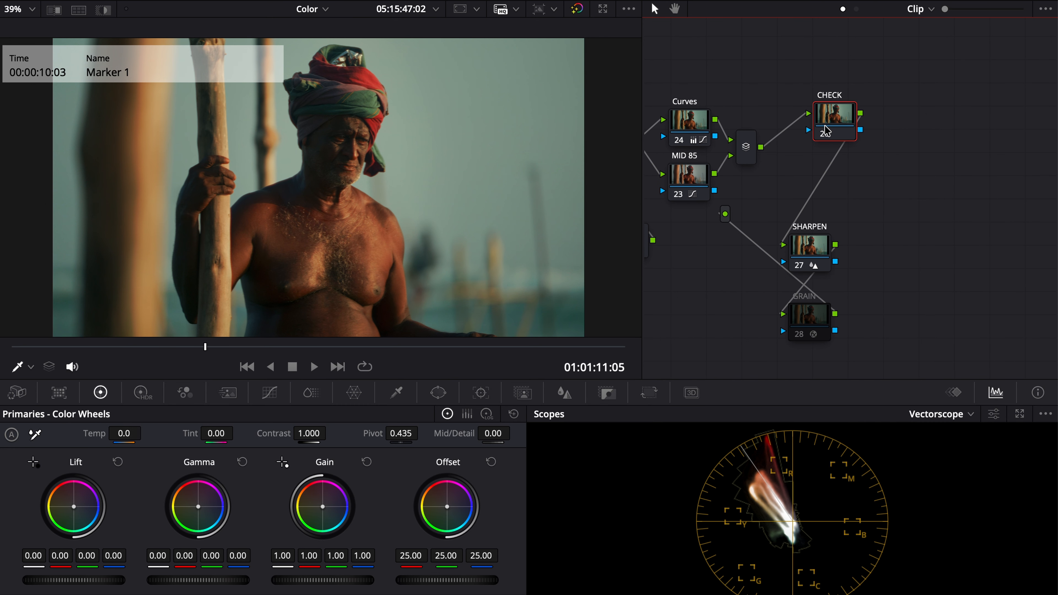
key("ctrl+w")
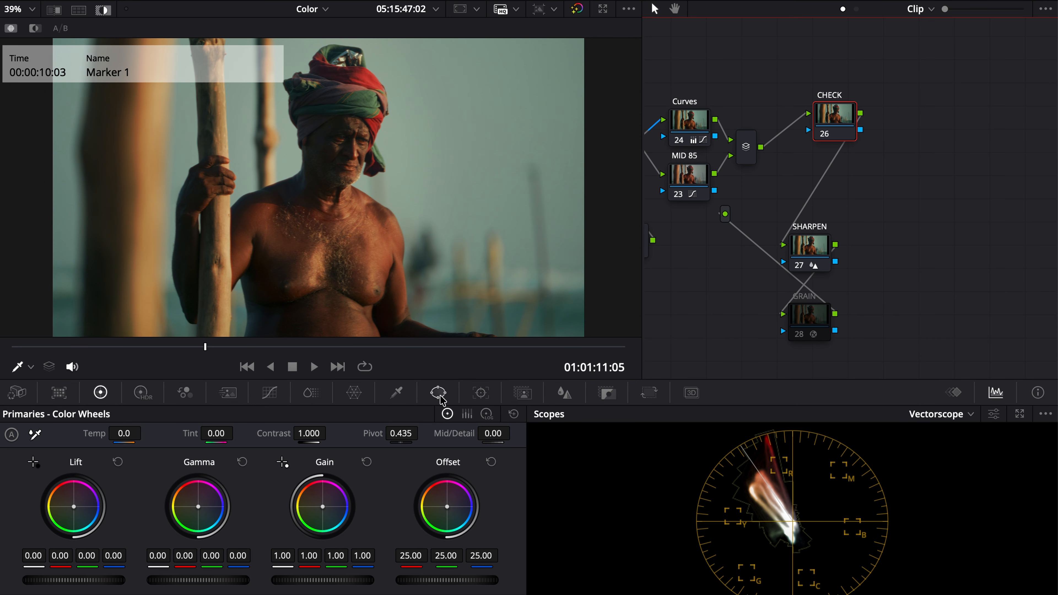
left_click(338, 157)
left_click_drag(337, 157, 337, 166)
left_click_drag(366, 212, 341, 222)
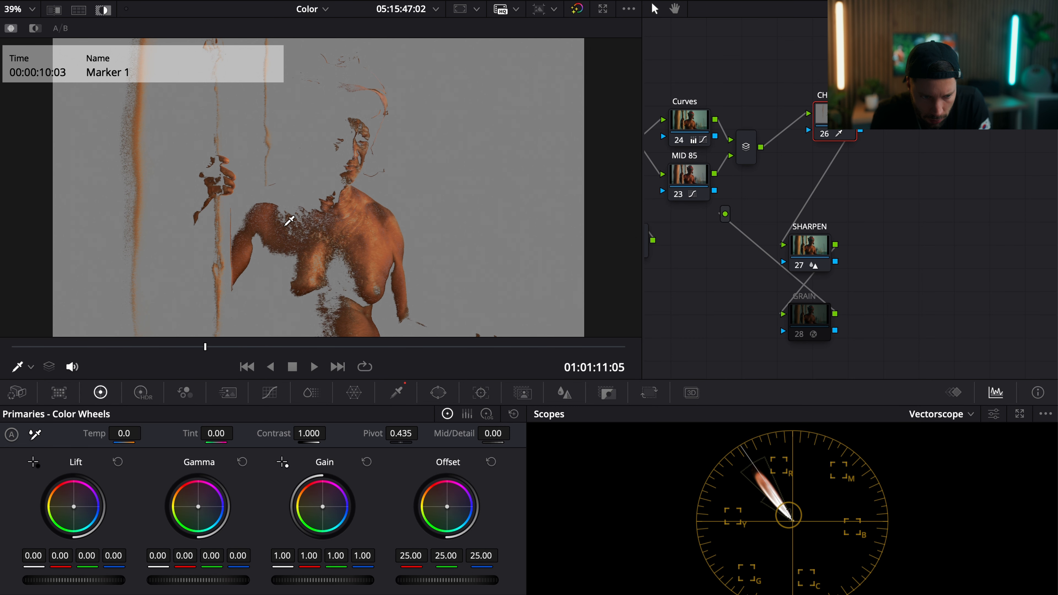
Undo the skin sampling on the CHECK node and leave highlight view
key("ctrl+z")
left_click(19, 9)
key("Escape")
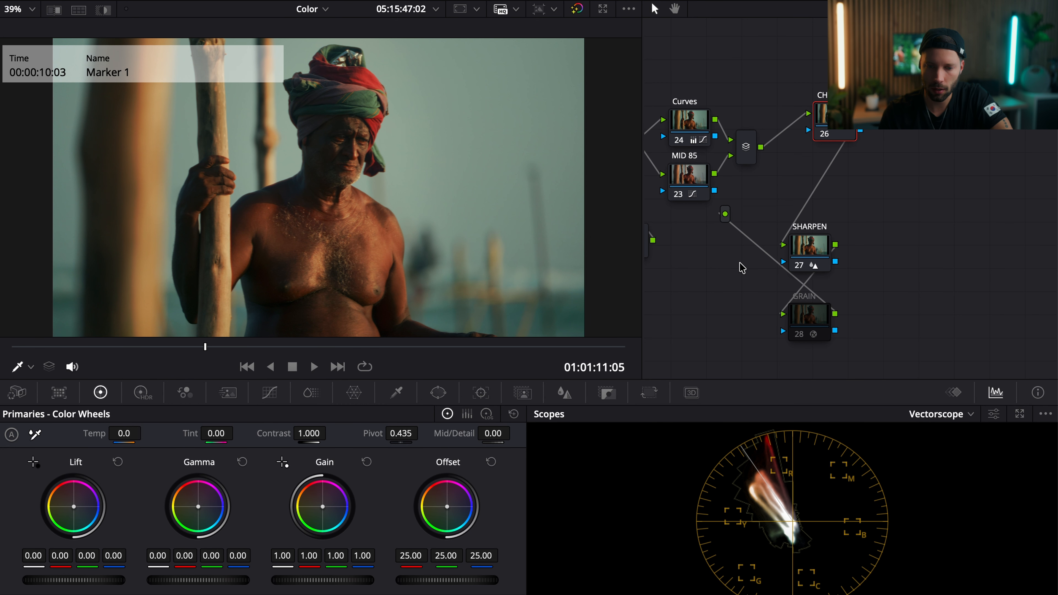
scroll(651, 219, "left", 10)
scroll(742, 268, "left", 14)
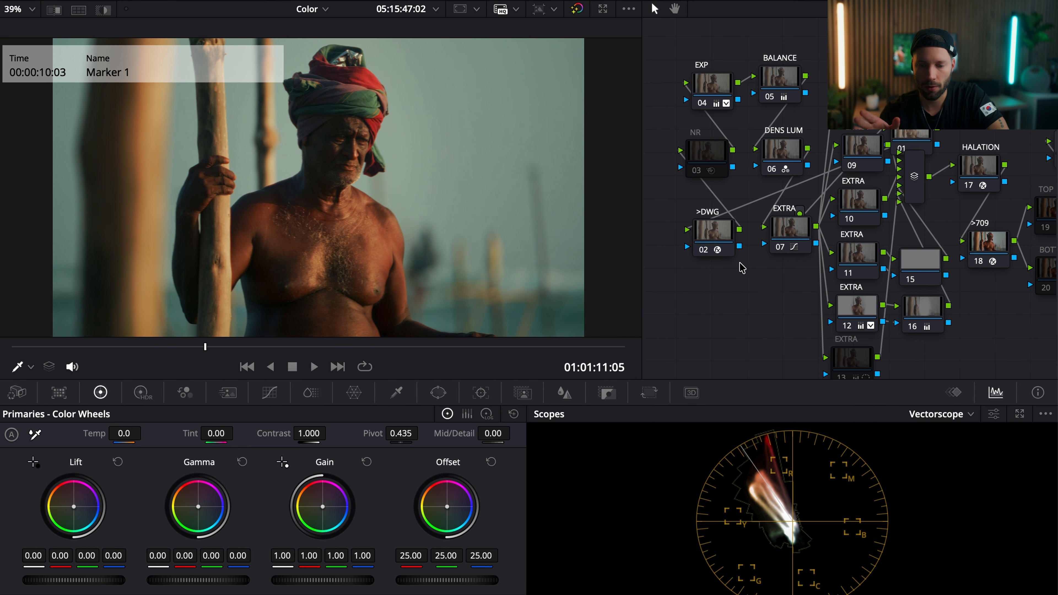
scroll(742, 268, "right", 14)
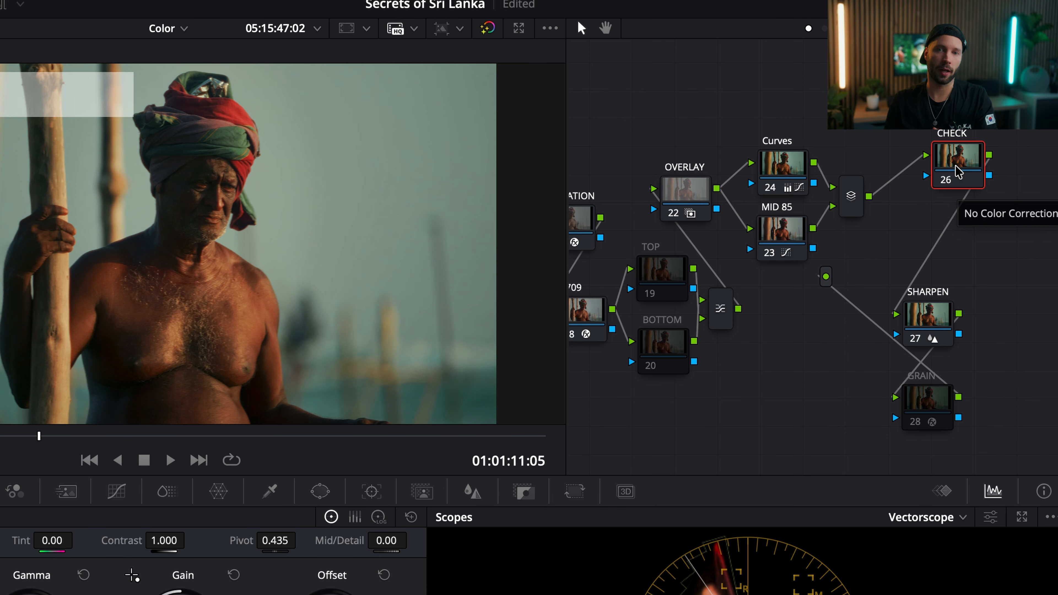
left_click(767, 253)
left_click(770, 188)
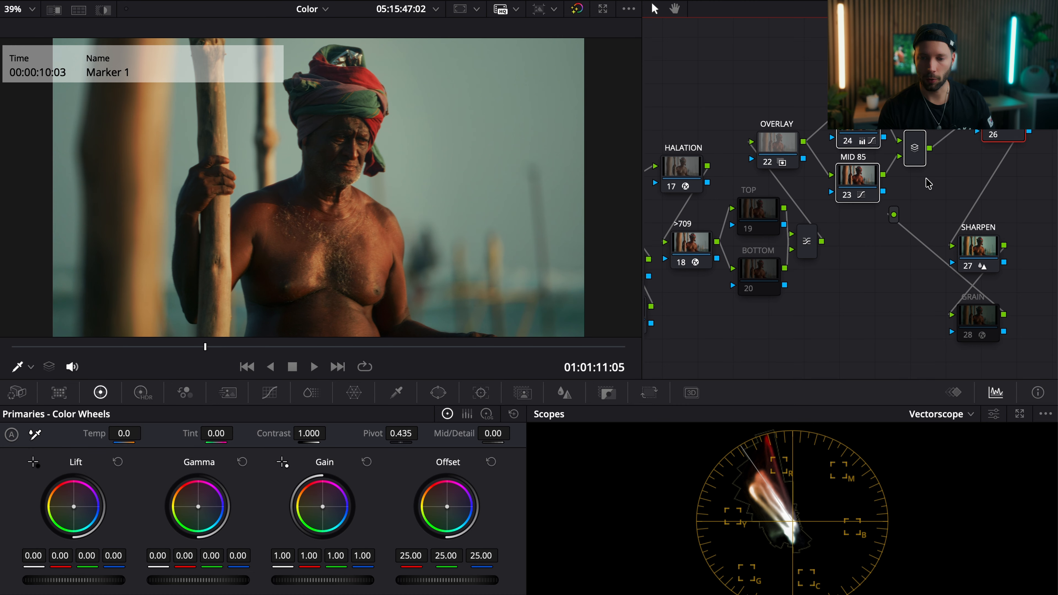
Move the timeline playhead to clip C0552.MP4 with the young man and bring that clip up for grading
key("Right")
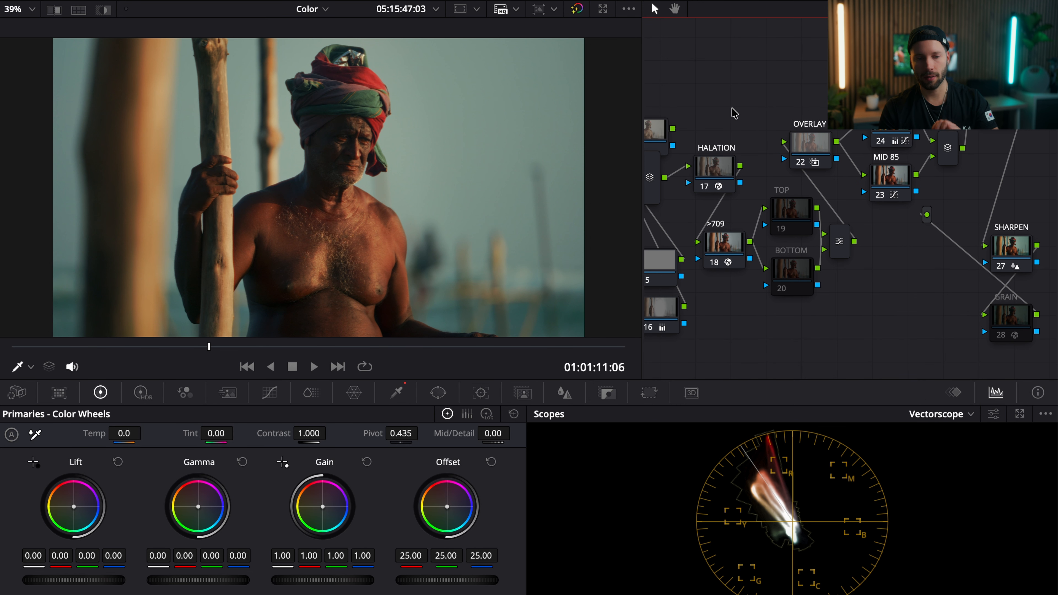
key("shift+4")
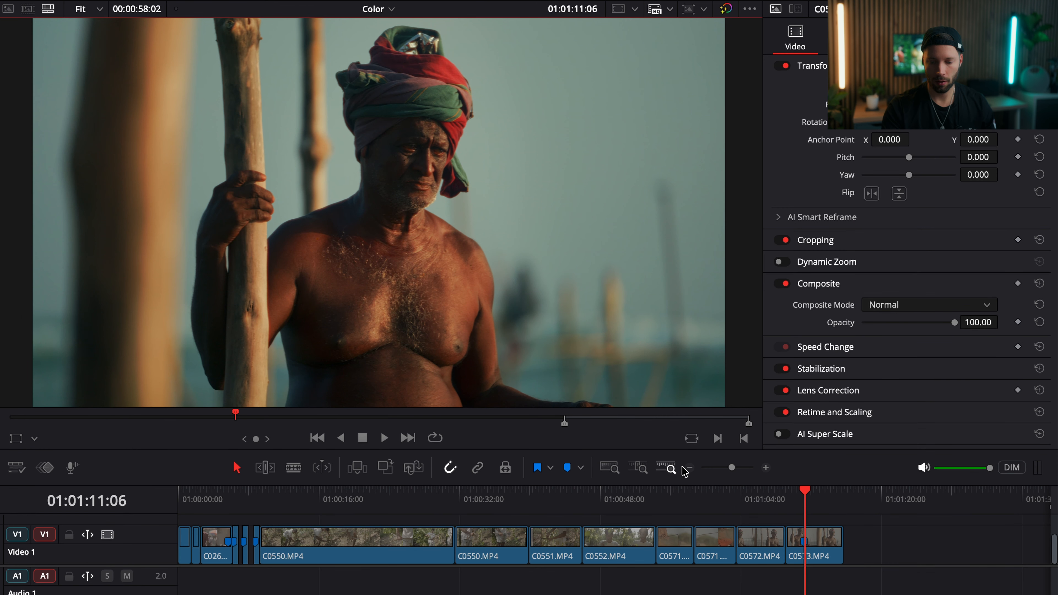
left_click_drag(659, 500, 613, 502)
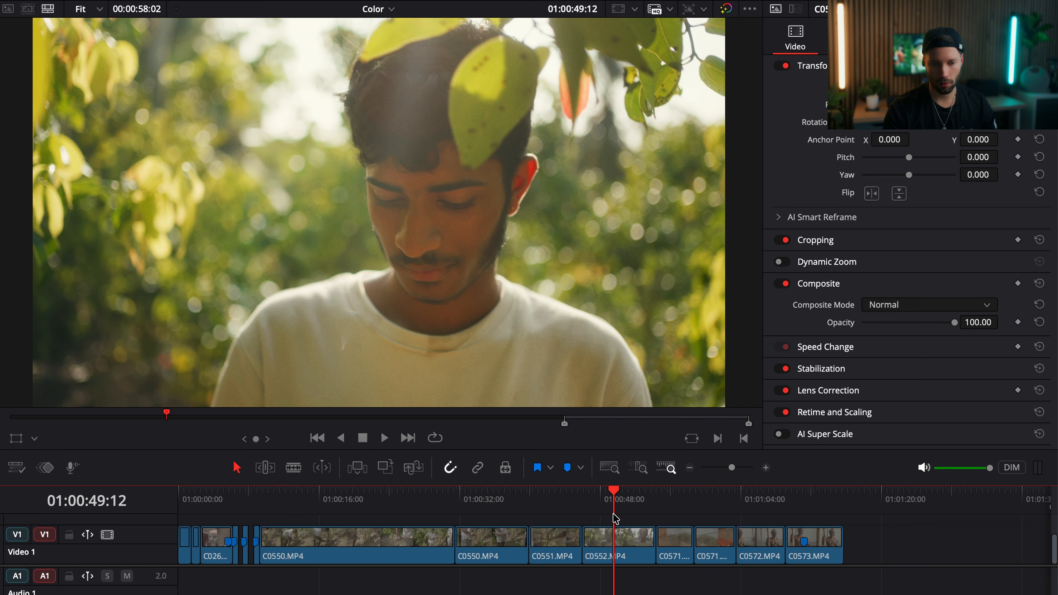
left_click(619, 557)
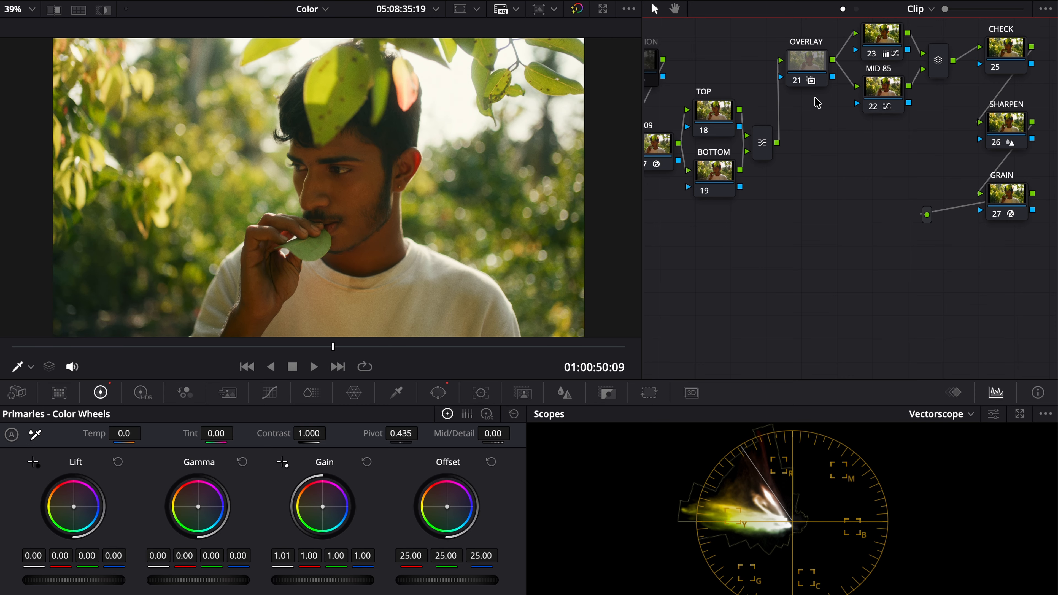
Sample the man's cheek and forearm on the CHECK node in highlight view to check his skin tone against the vectorscope's skin tone line
scroll(978, 279, "up", 3)
scroll(817, 103, "left", 10)
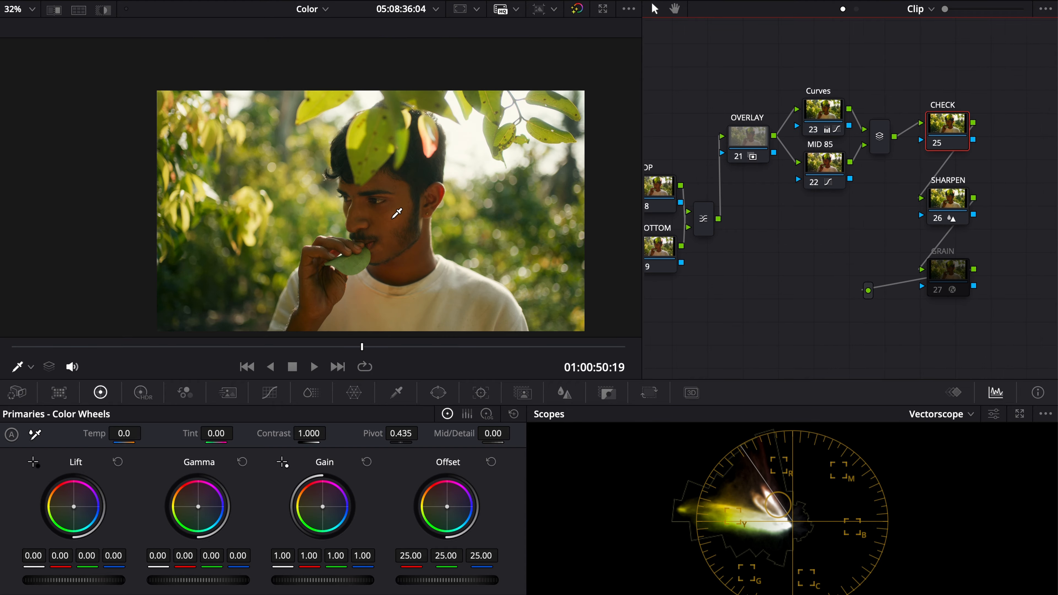
key("shift+h")
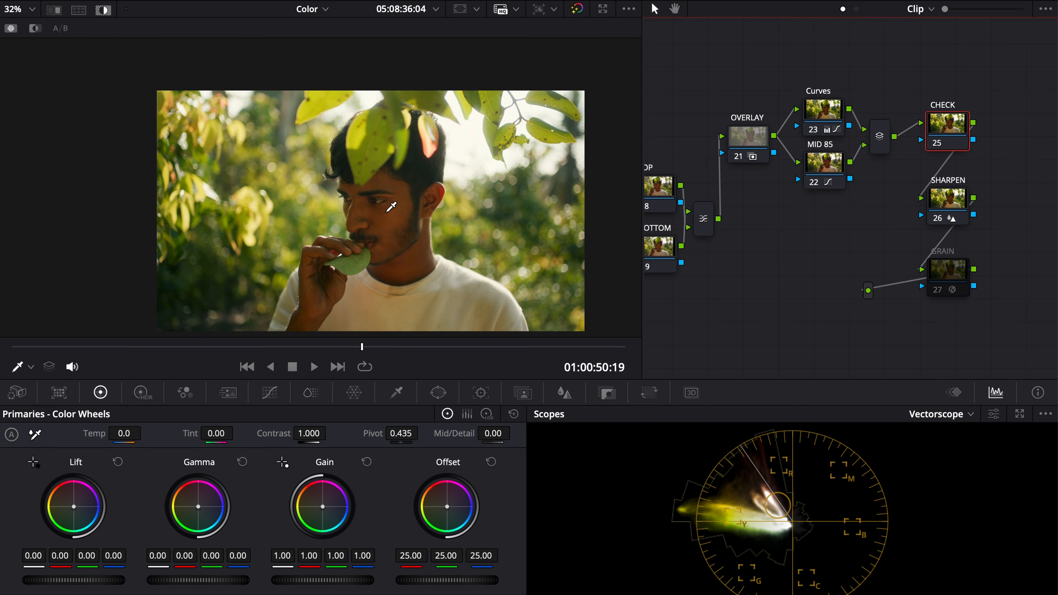
mouse_move(390, 206)
left_mouse_down()
mouse_move(390, 234)
mouse_move(401, 208)
mouse_move(401, 220)
mouse_move(393, 236)
left_mouse_up()
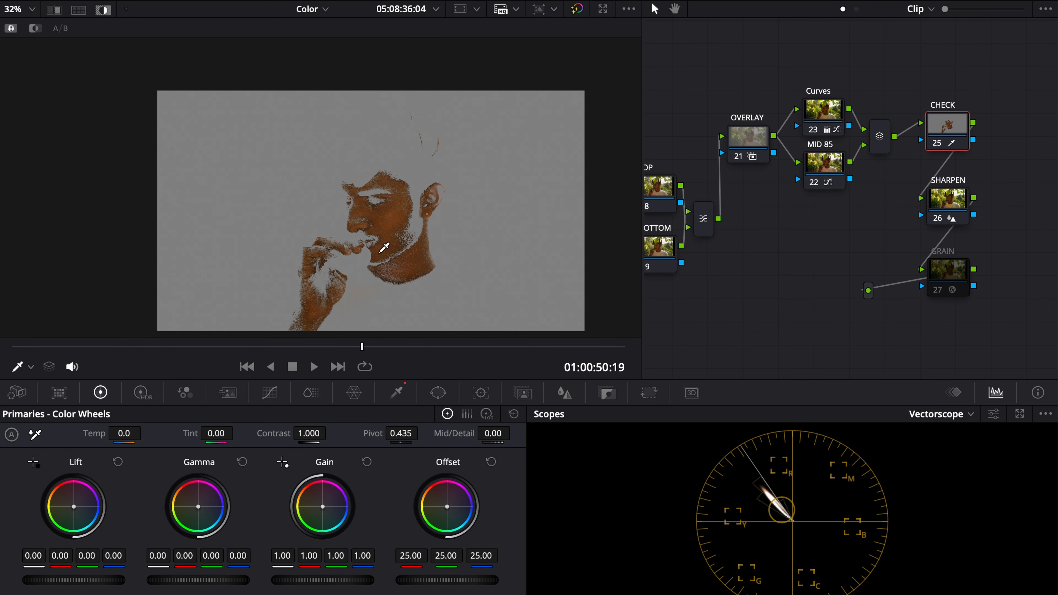
left_click_drag(315, 310, 302, 328)
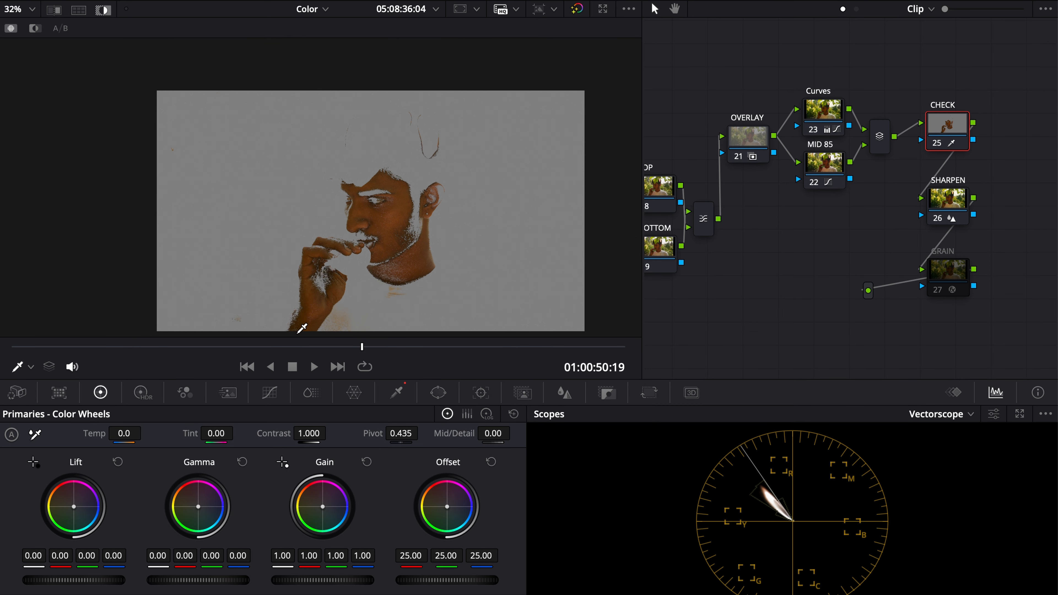
Shift the BALANCE node's Offset colour balance to 23.86, 23.52, 24.94 to correct the man's skin tone
scroll(392, 225, "up", 5)
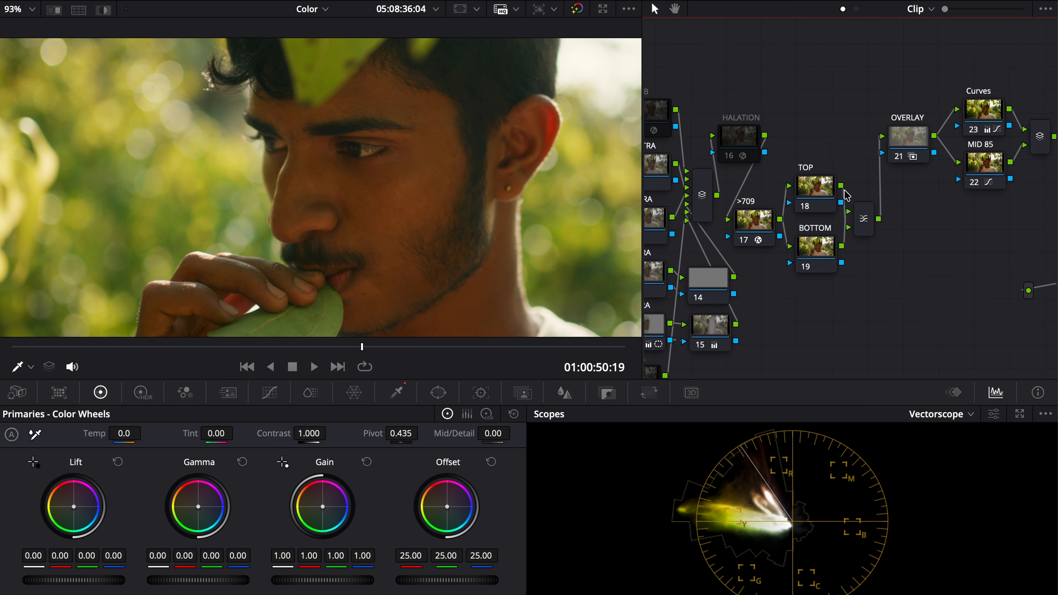
scroll(679, 289, "left", 10)
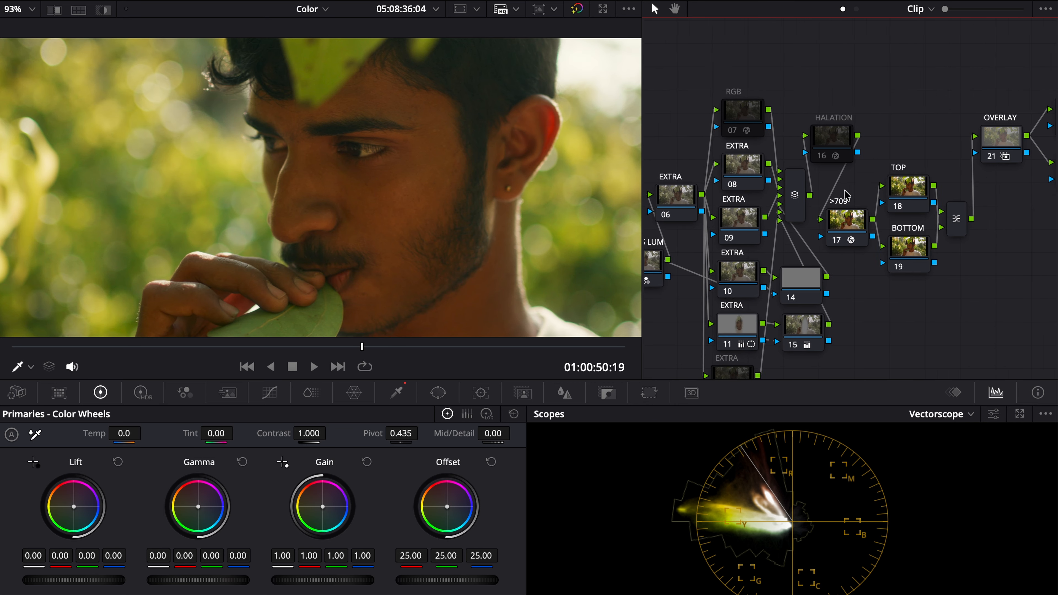
scroll(847, 195, "left", 4)
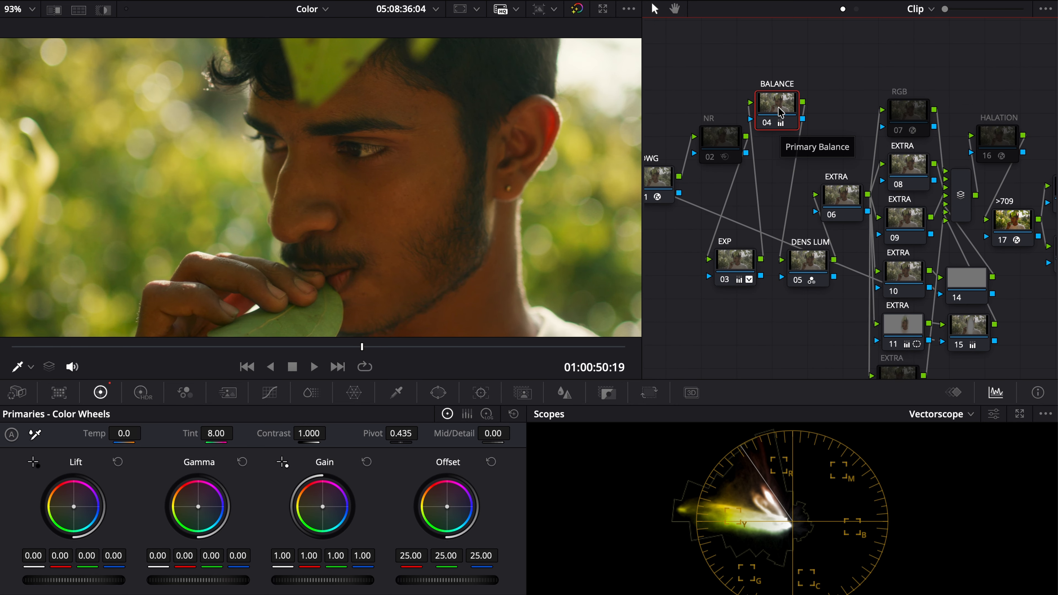
left_click_drag(447, 509, 446, 507)
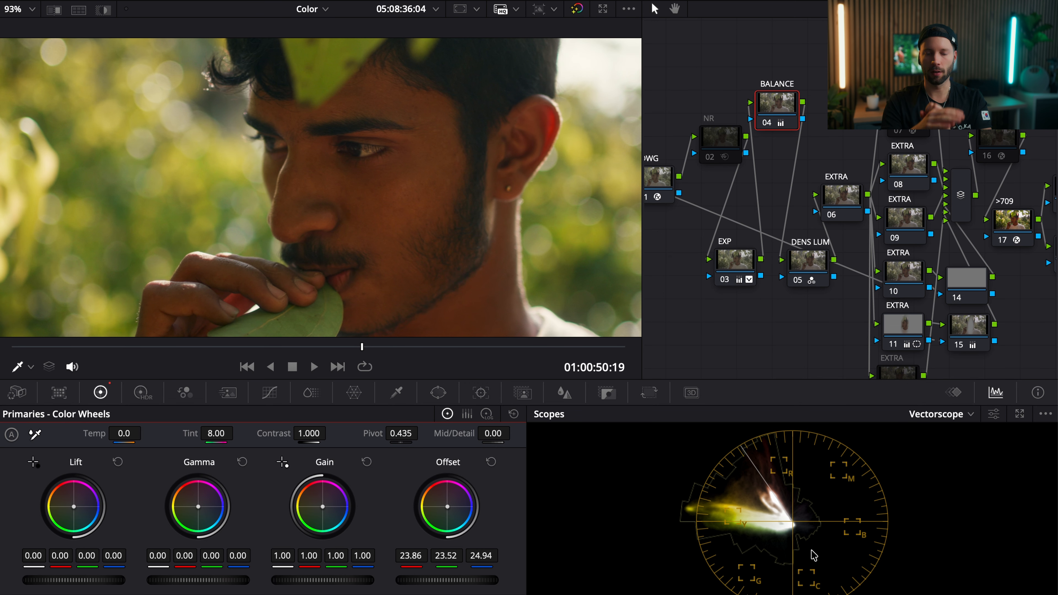
Resample the man's cheek on the CHECK node in highlight view to recheck the corrected skin tone, and leave highlight view
scroll(934, 121, "right", 5)
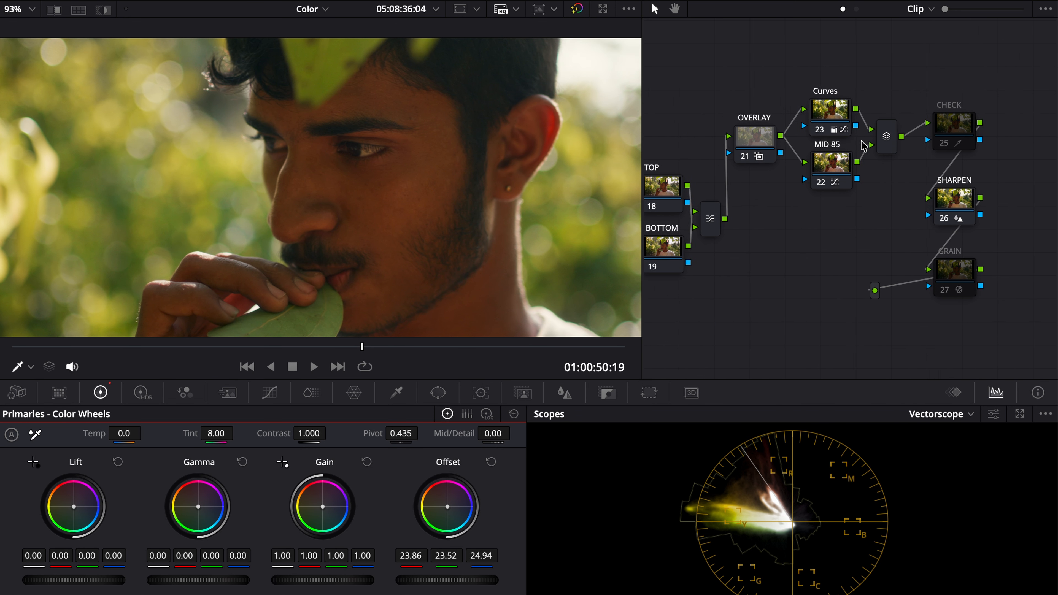
left_click(899, 144)
key("shift+h")
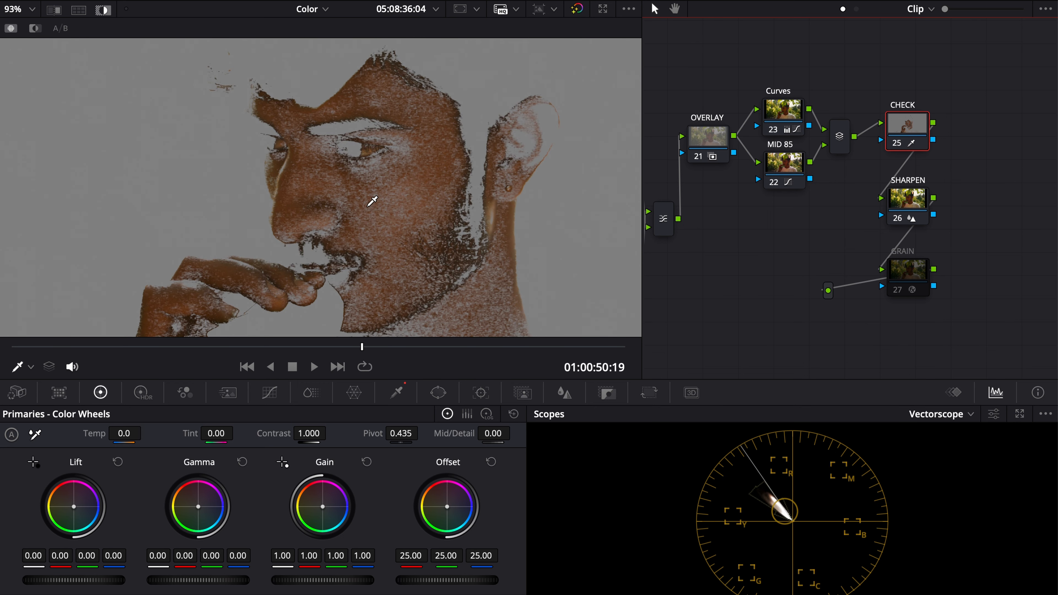
mouse_move(385, 217)
left_mouse_down()
mouse_move(326, 178)
mouse_move(388, 192)
left_mouse_up()
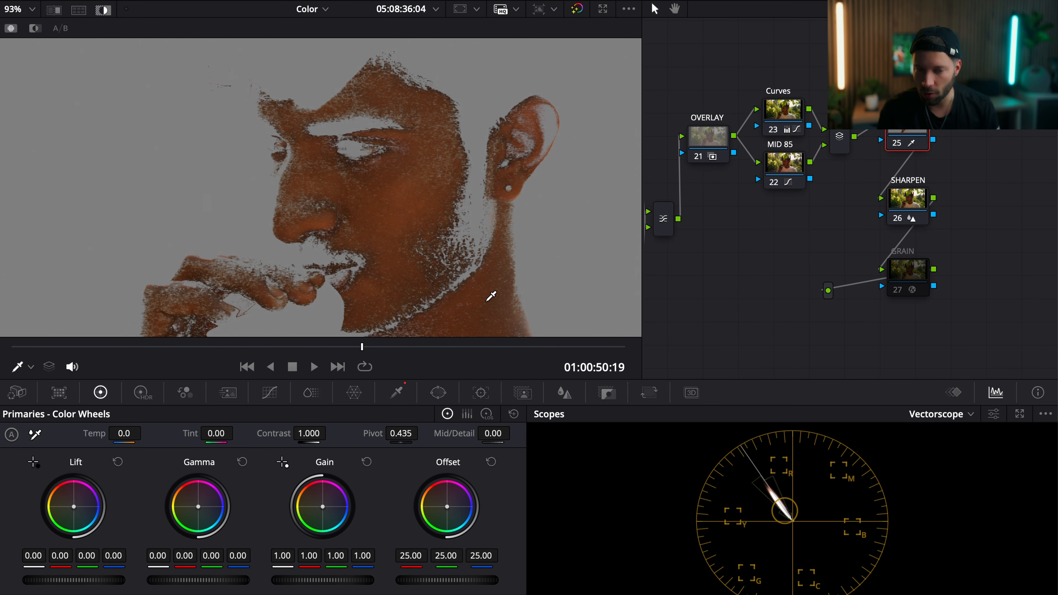
key("shift+h")
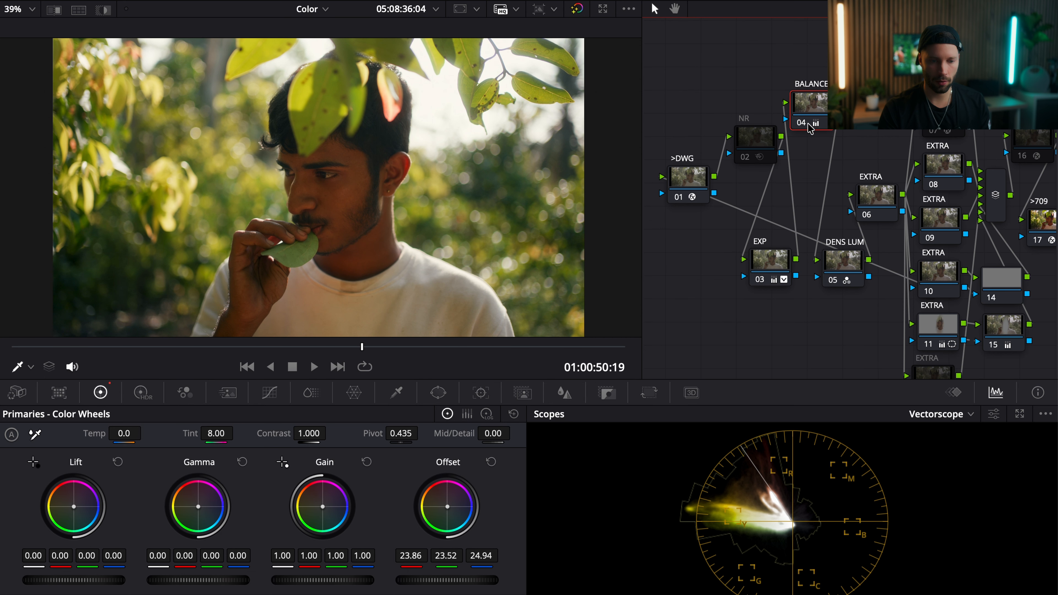
Compare the image with the BALANCE node off and on, leaving the node enabled
left_click(800, 124)
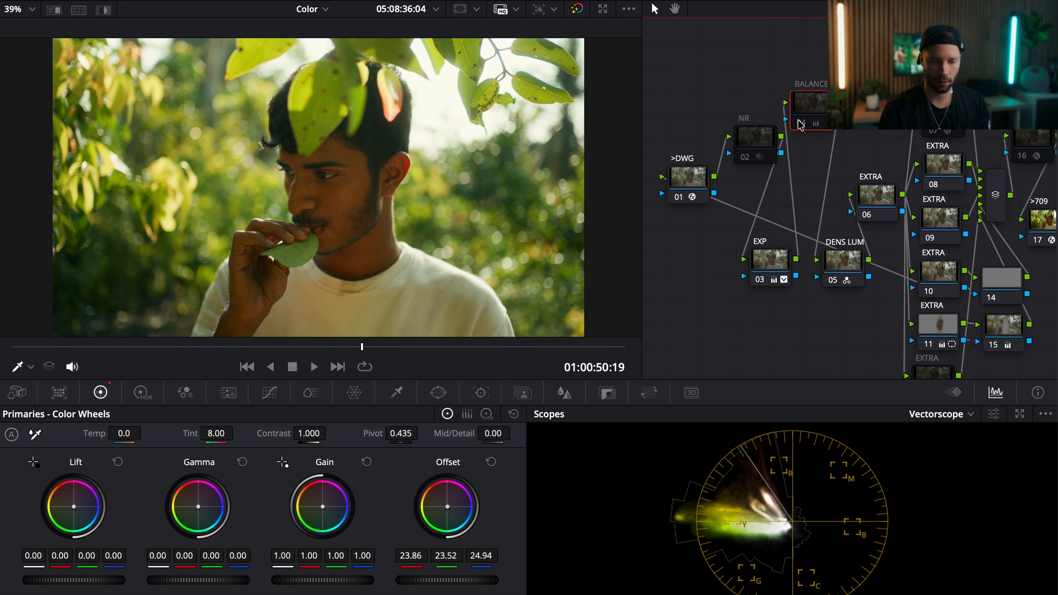
left_click(799, 124)
left_click(800, 124)
left_click(799, 124)
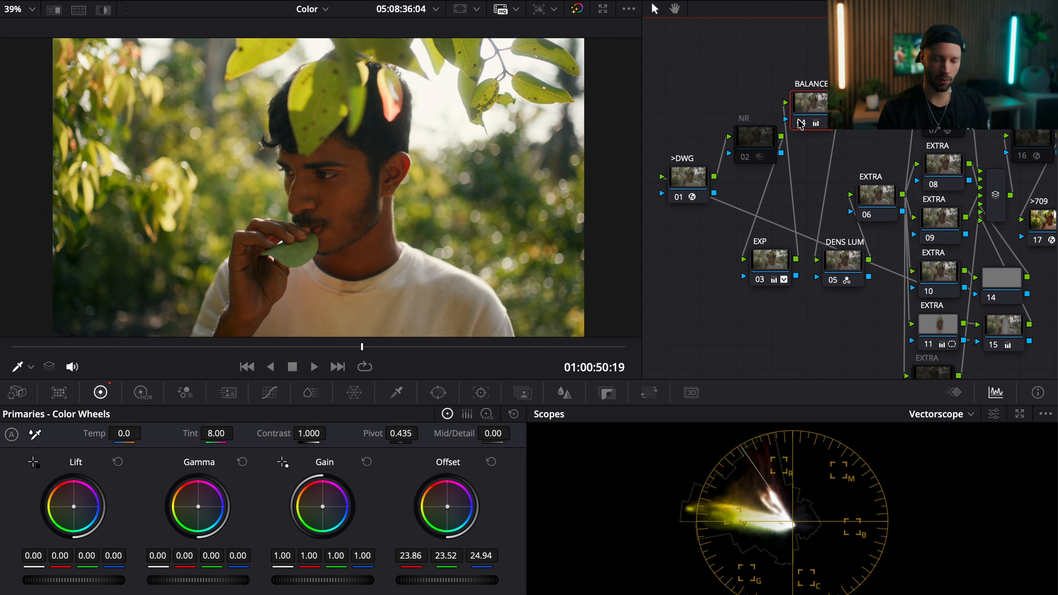